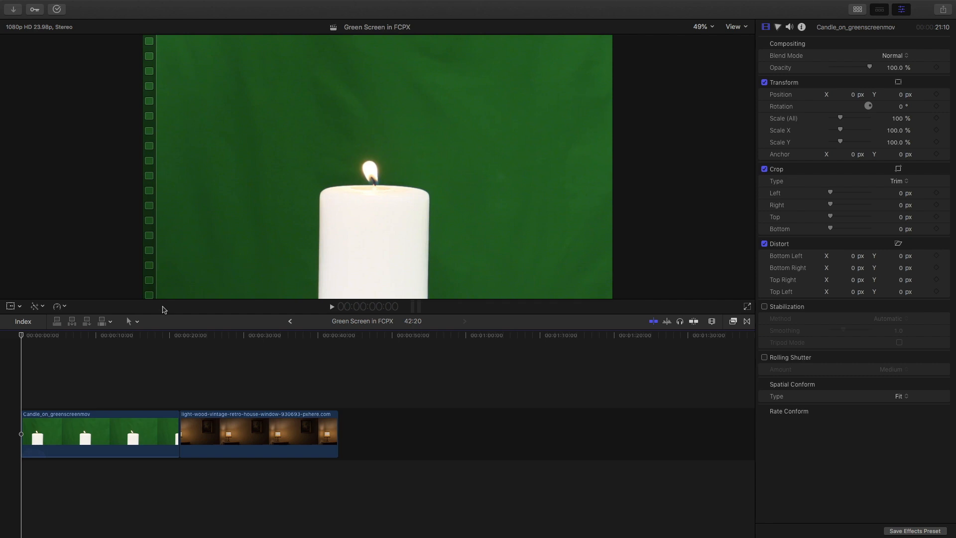
Stack the green-screen candle clip above the lamp room clip so both start together in the timeline
click(96, 388)
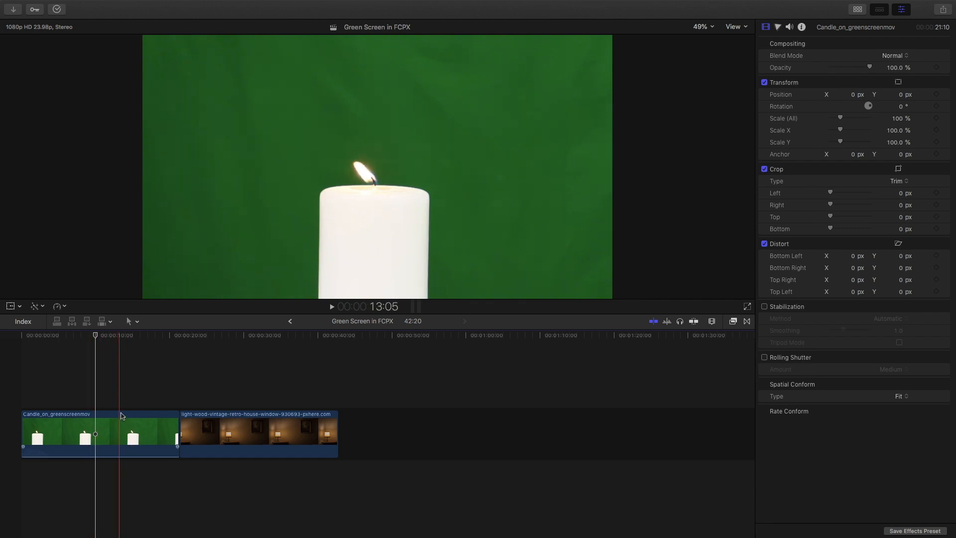
click(235, 381)
click(250, 389)
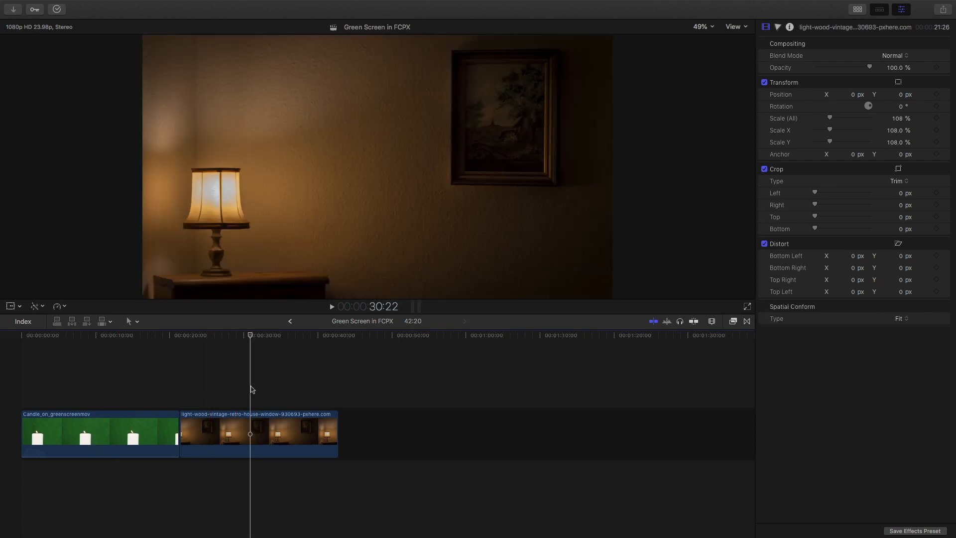
click(230, 397)
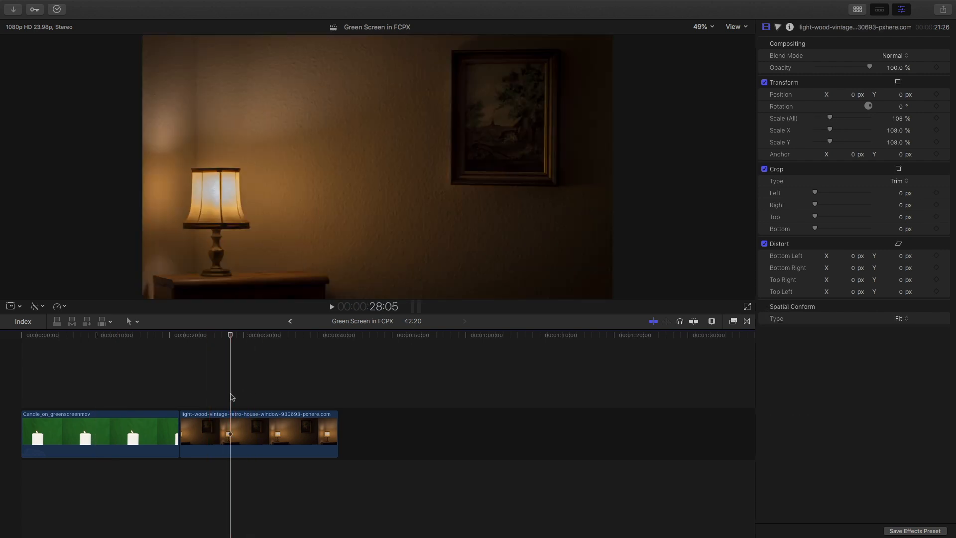
click(211, 381)
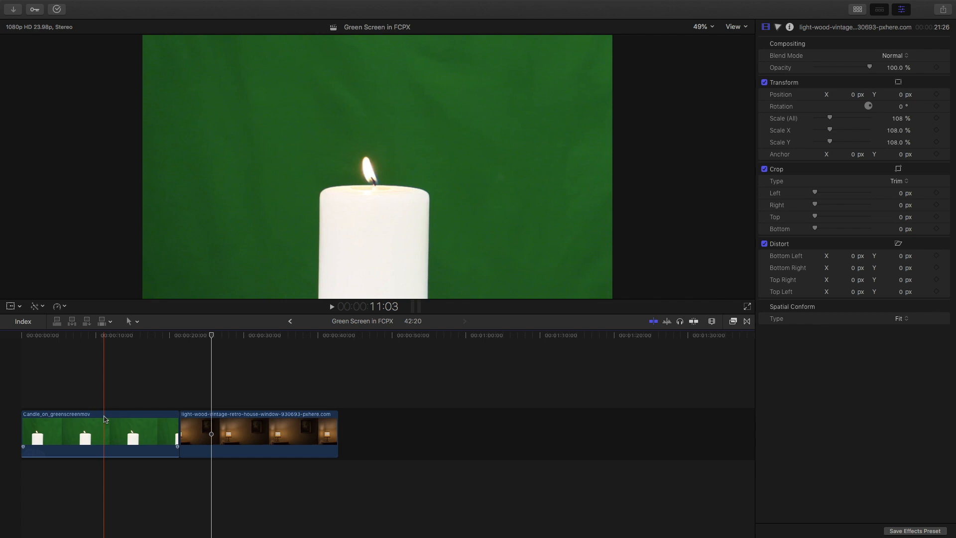
drag(100, 419, 87, 368)
click(88, 352)
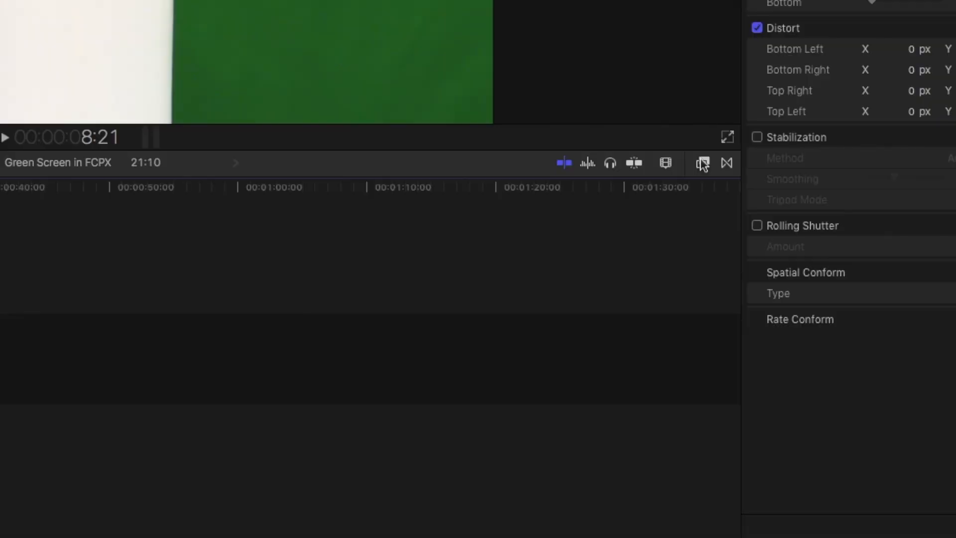
Search the effects for "key" and apply the Keyer effect to the candle clip
key(super+5)
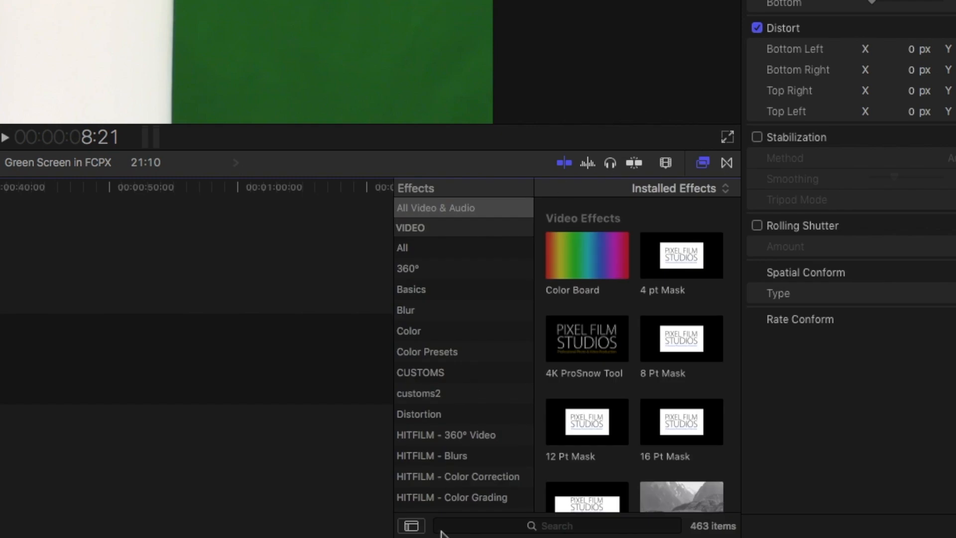
click(575, 533)
text(key)
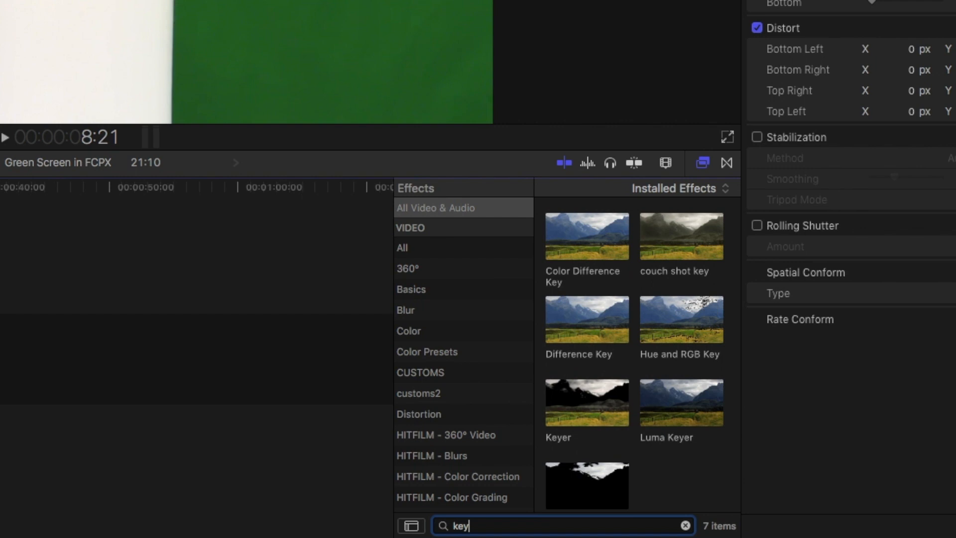
click(709, 423)
scroll(702, 453, down, 1)
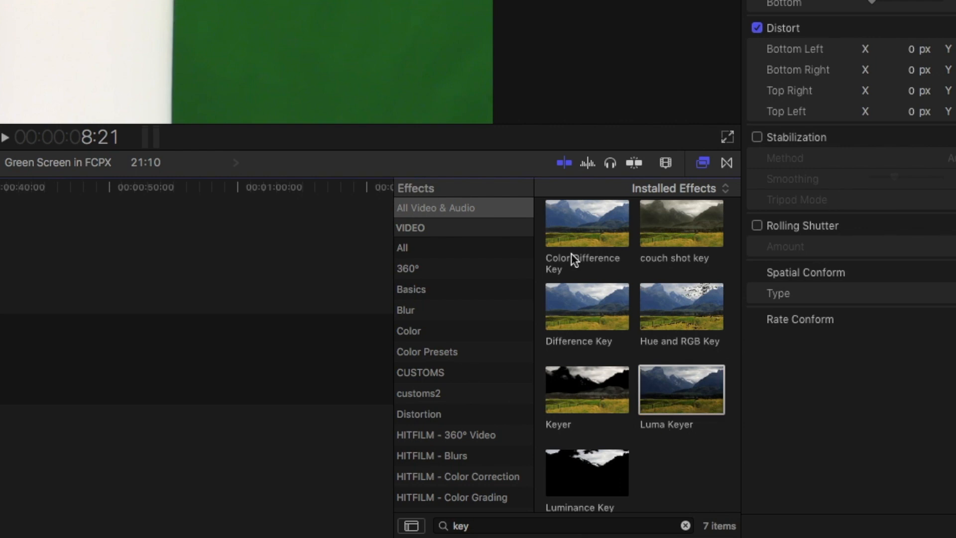
click(552, 405)
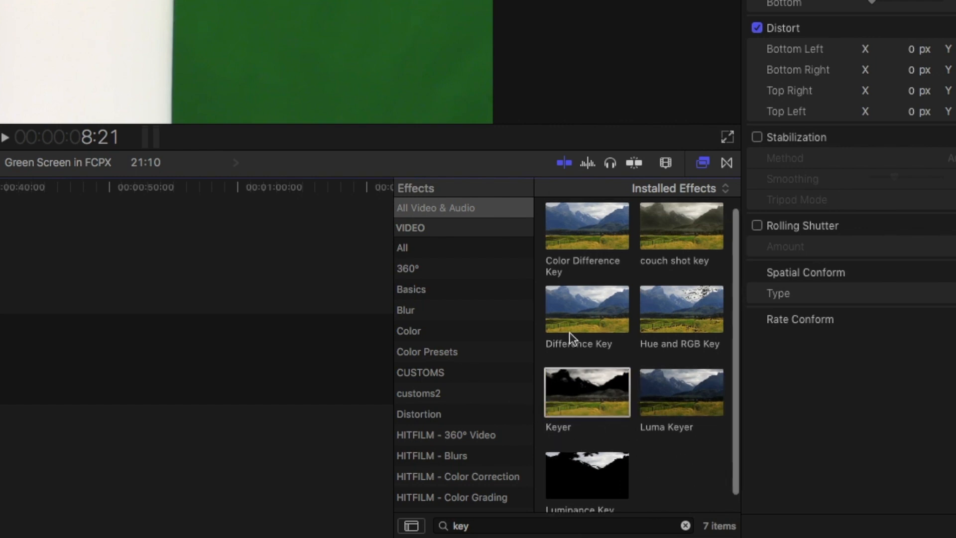
scroll(666, 437, down, 1)
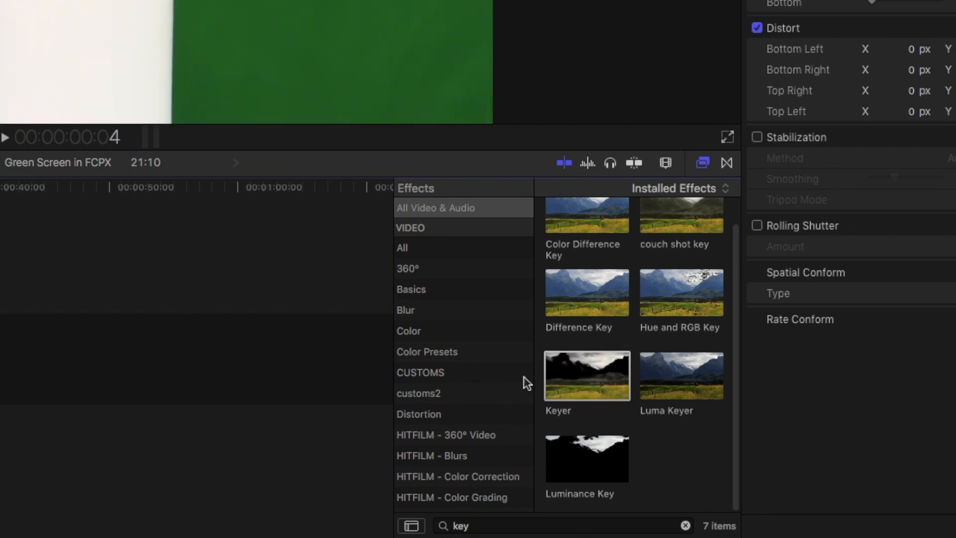
drag(581, 382, 120, 385)
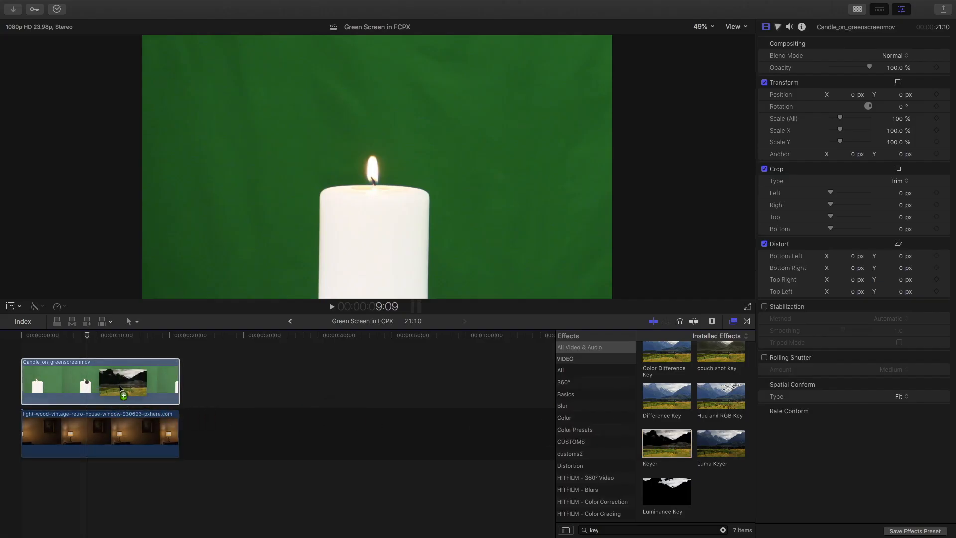
drag(120, 385, 119, 386)
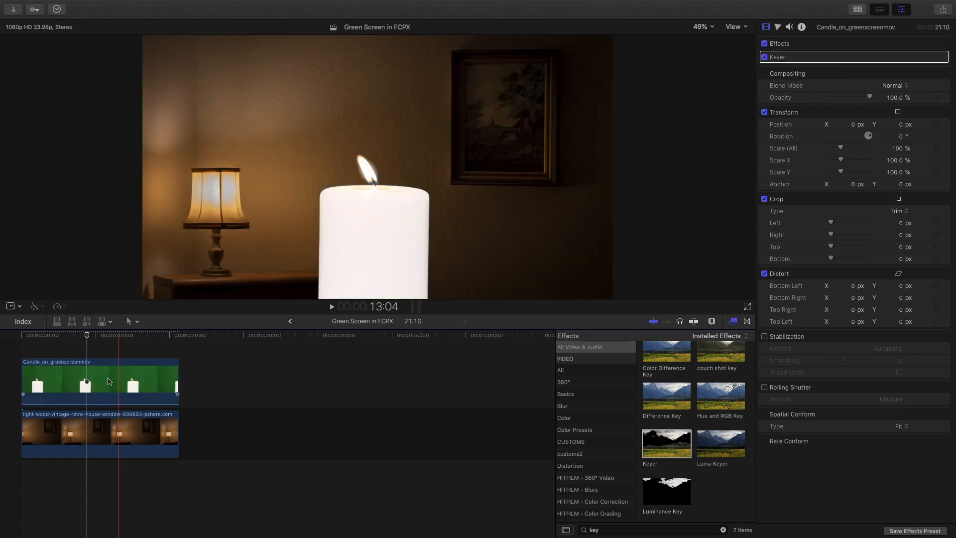
Soften the matte edges of the candle clip's Keyer to 2.93 with its Matte Tools
click(78, 347)
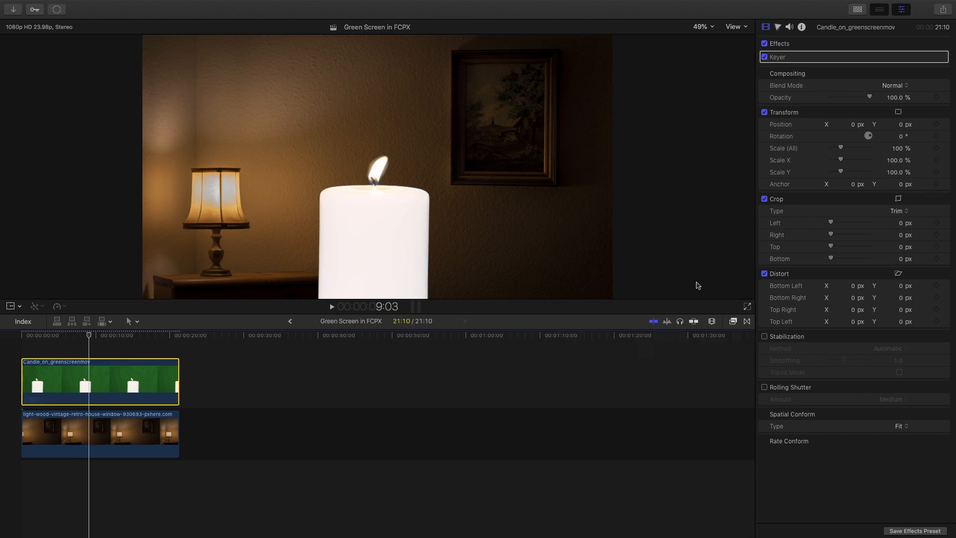
mouse_move(937, 56)
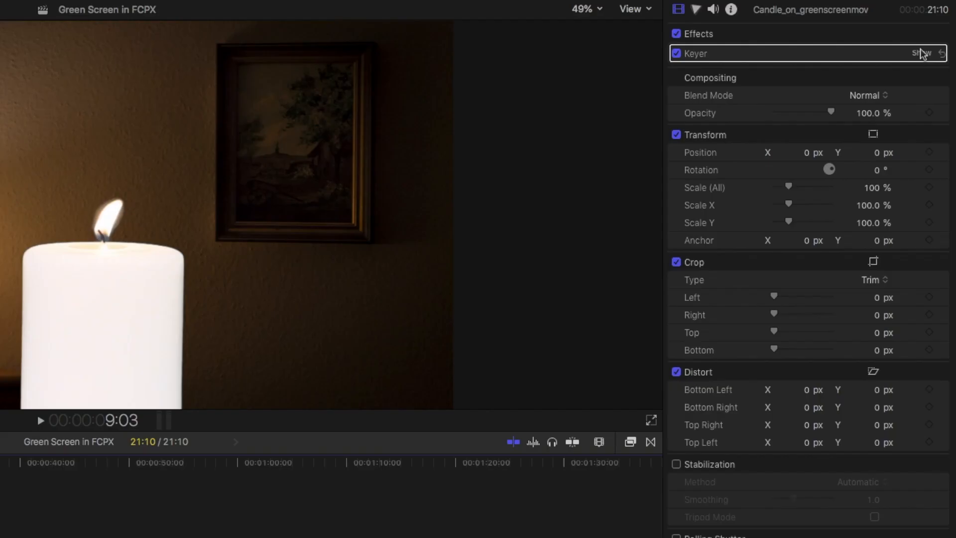
click(930, 57)
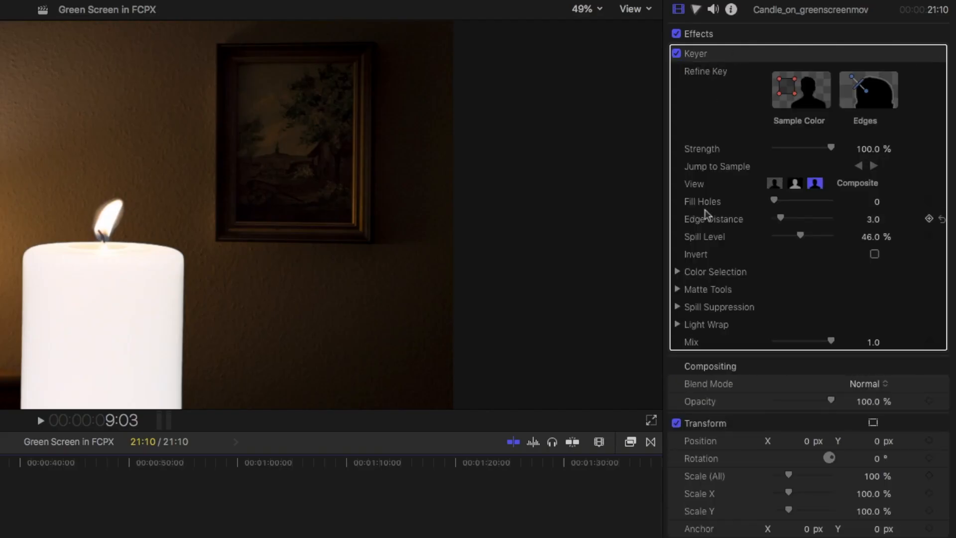
click(678, 290)
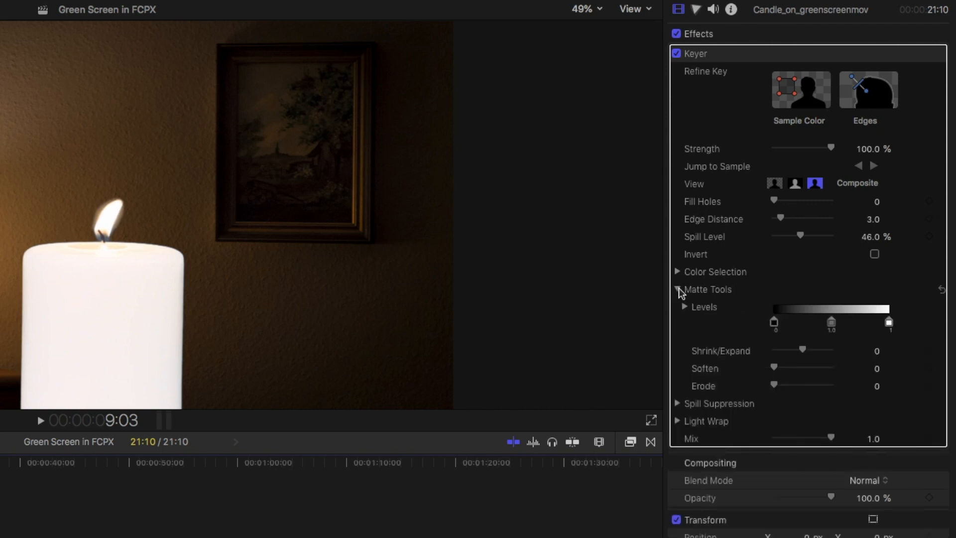
drag(775, 368, 791, 369)
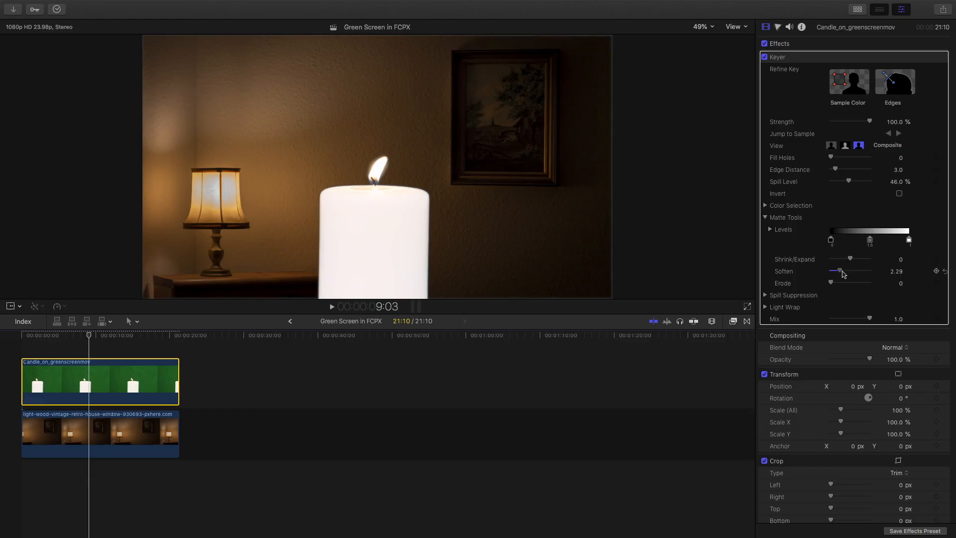
drag(844, 274, 846, 273)
drag(844, 273, 846, 273)
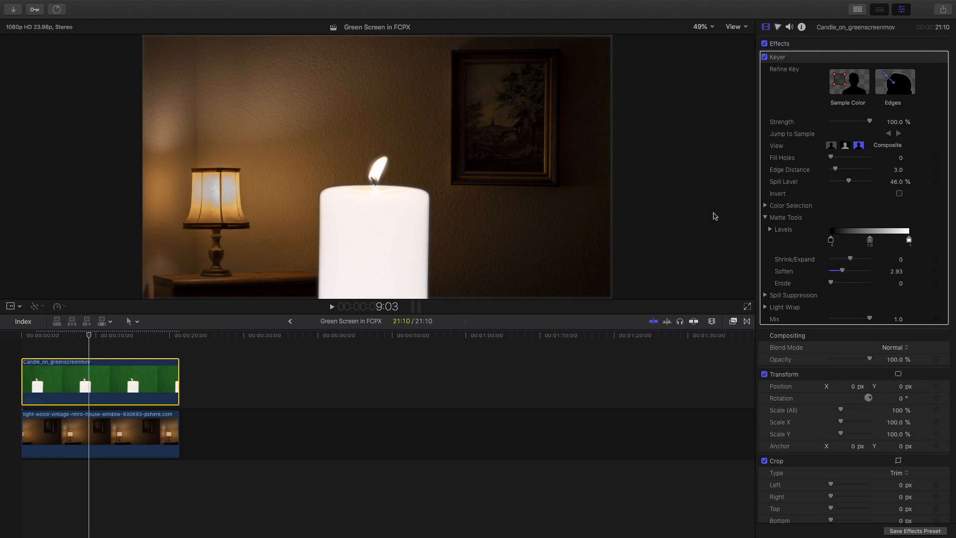
Search the effects for "draw" and apply the Draw Mask effect to the candle clip
click(733, 321)
key(super+f)
key(BackSpace)
text(draw)
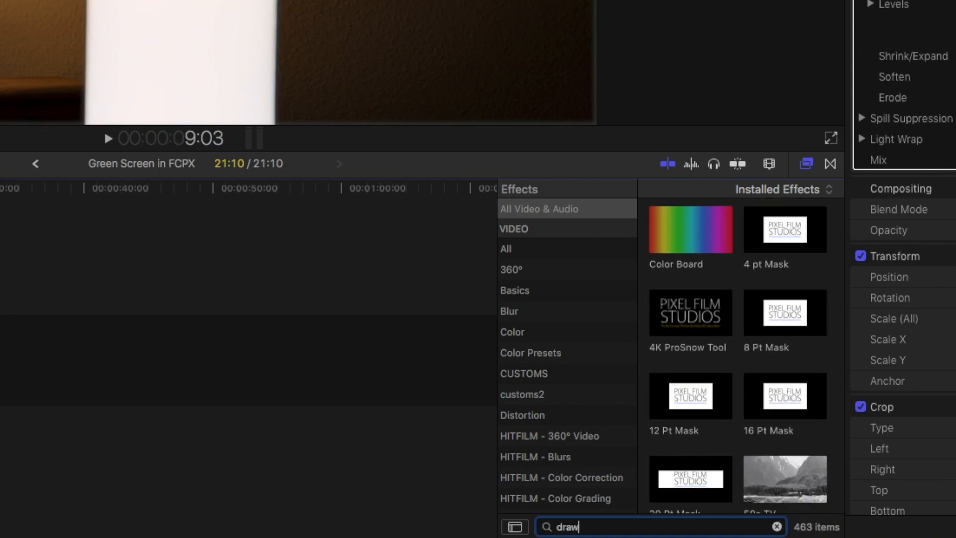
drag(682, 245, 0, 264)
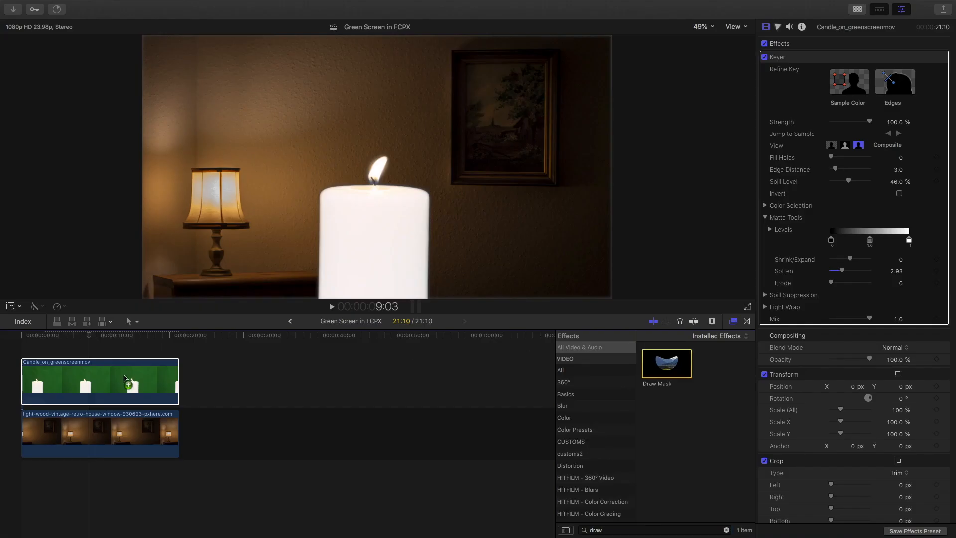
drag(125, 378, 107, 381)
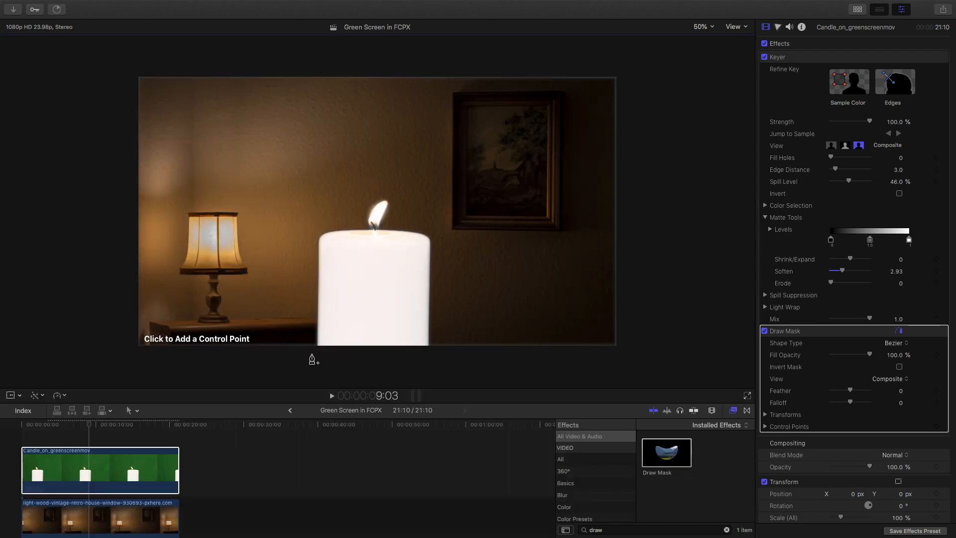
Draw a closed straight-sided mask loosely around the candle and its flame, extending just below the frame's lower edge
click(313, 351)
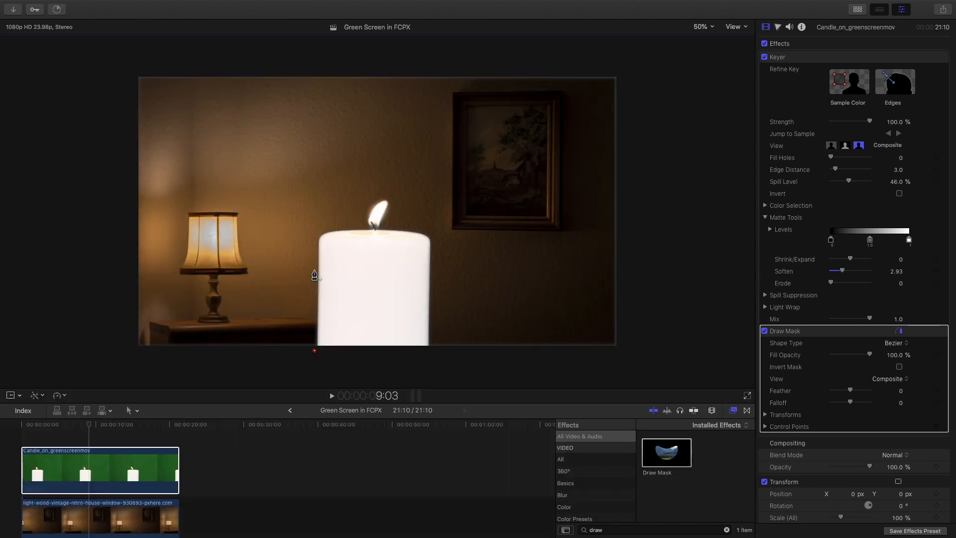
click(347, 252)
click(430, 178)
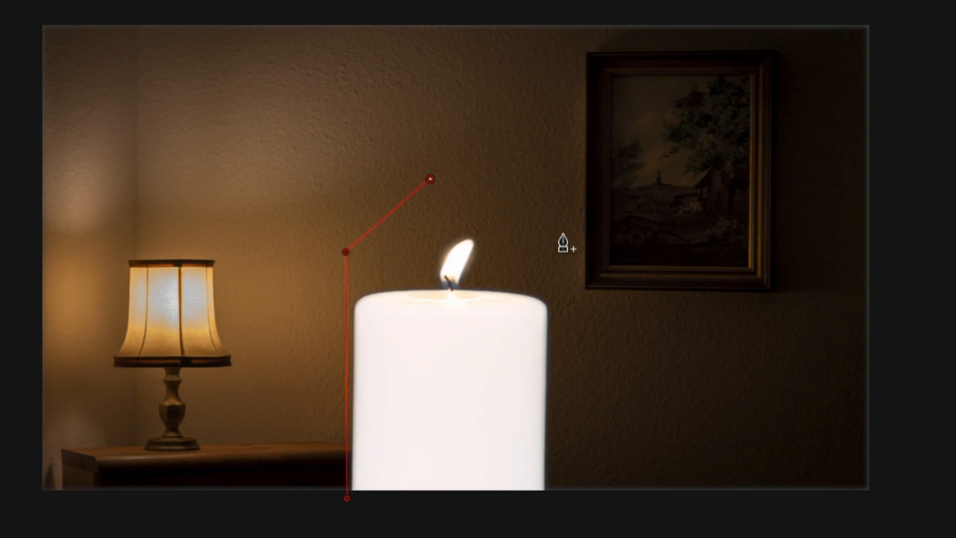
click(500, 183)
click(563, 233)
click(553, 452)
click(548, 499)
click(347, 498)
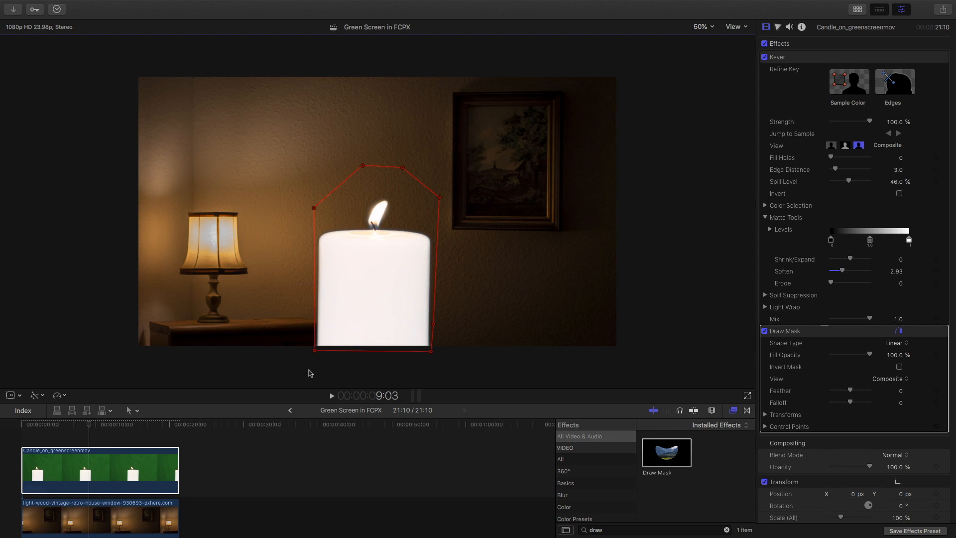
Lower the candle clip's master exposure to -27% on the Color Board
click(703, 27)
click(695, 35)
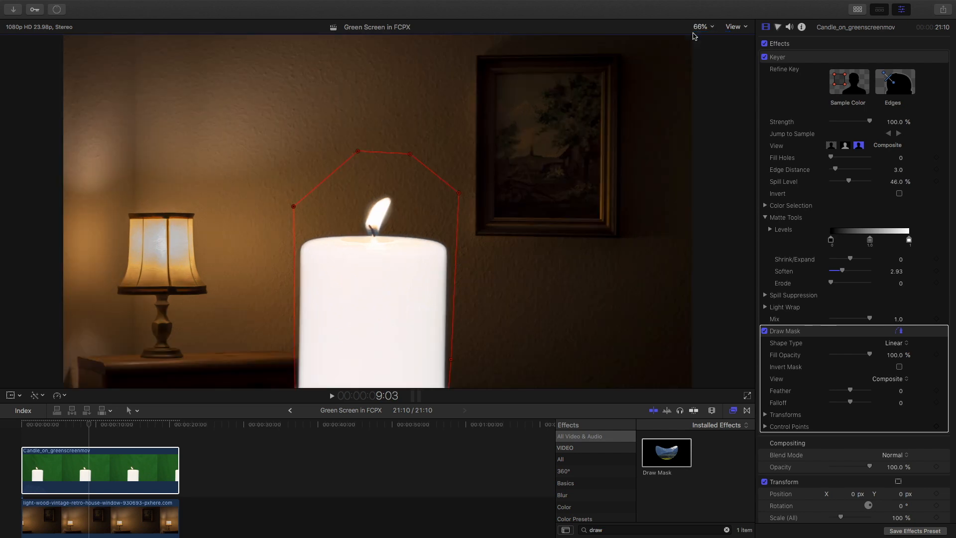
click(787, 47)
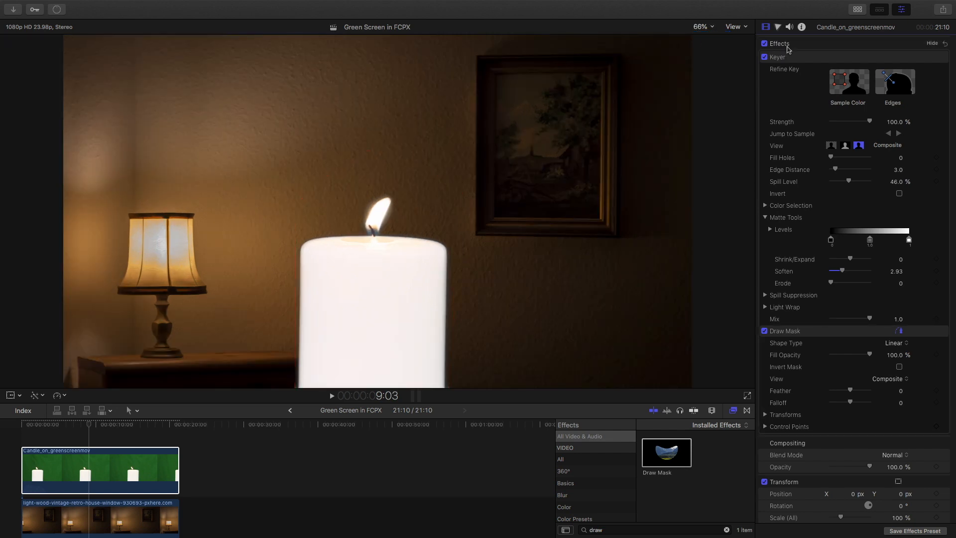
click(605, 382)
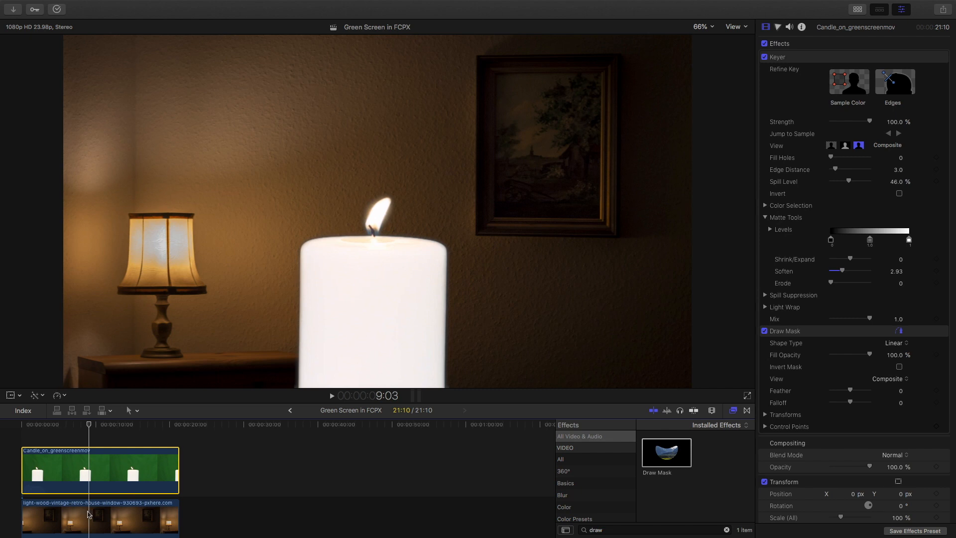
click(779, 27)
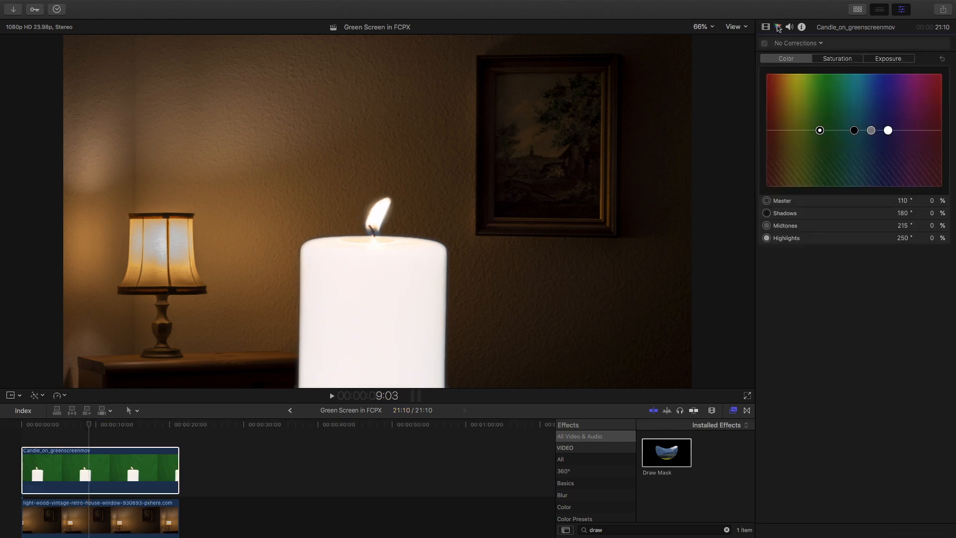
click(887, 58)
mouse_move(773, 130)
mouse_down()
mouse_move(773, 154)
mouse_move(773, 145)
mouse_up()
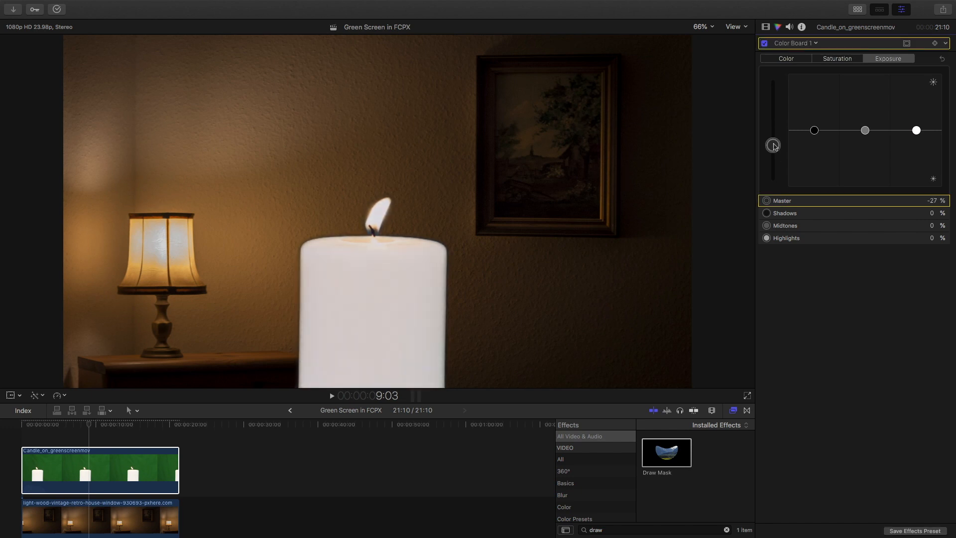
Warm the candle clip with an orange master tint of 40° at 19% on the Color Board
key(ctrl+super+s)
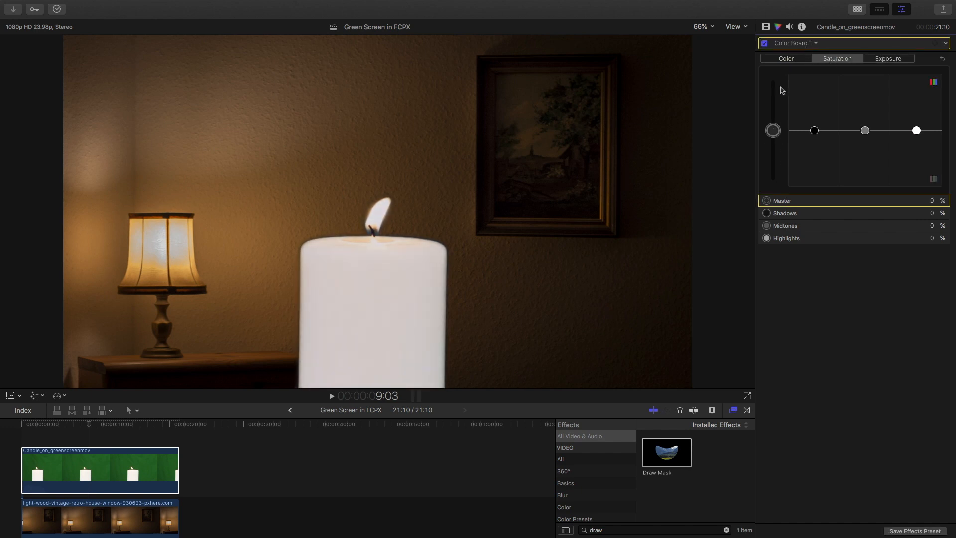
mouse_move(776, 129)
mouse_down()
mouse_move(775, 117)
mouse_move(802, 130)
mouse_move(787, 120)
mouse_up()
click(784, 62)
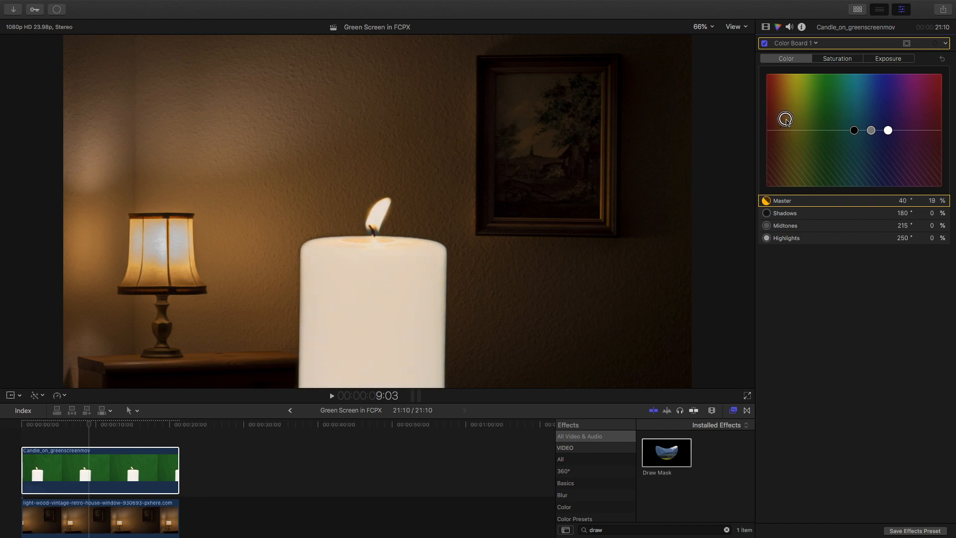
Scale the candle clip to 74.55% and move it to X 619.6 px, Y -167.8 px, beneath the framed picture
click(766, 27)
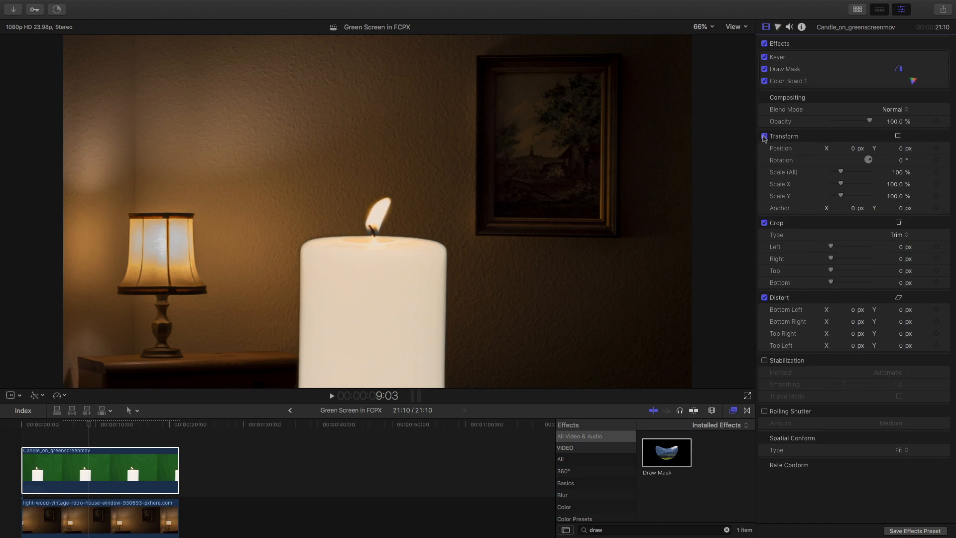
click(898, 135)
drag(692, 36, 623, 87)
drag(377, 211, 589, 254)
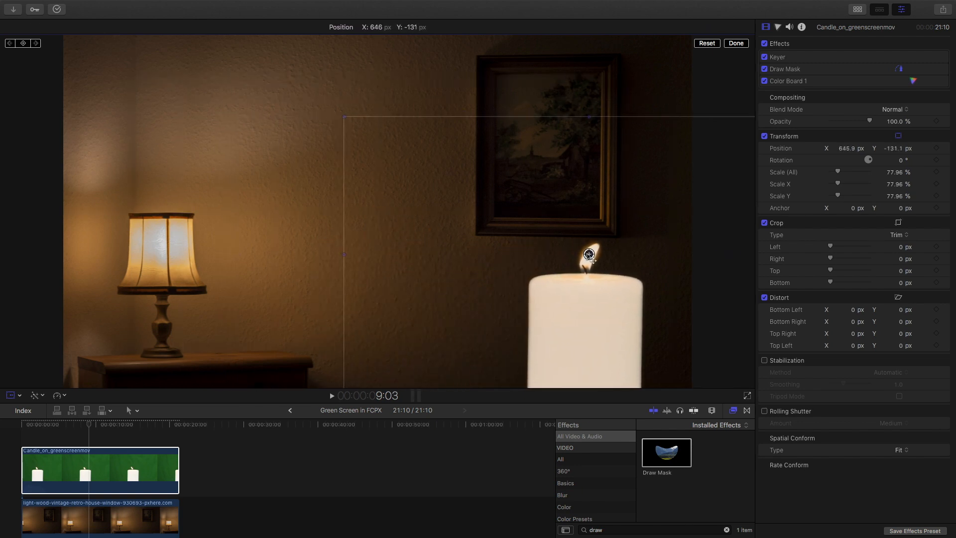
drag(344, 116, 352, 124)
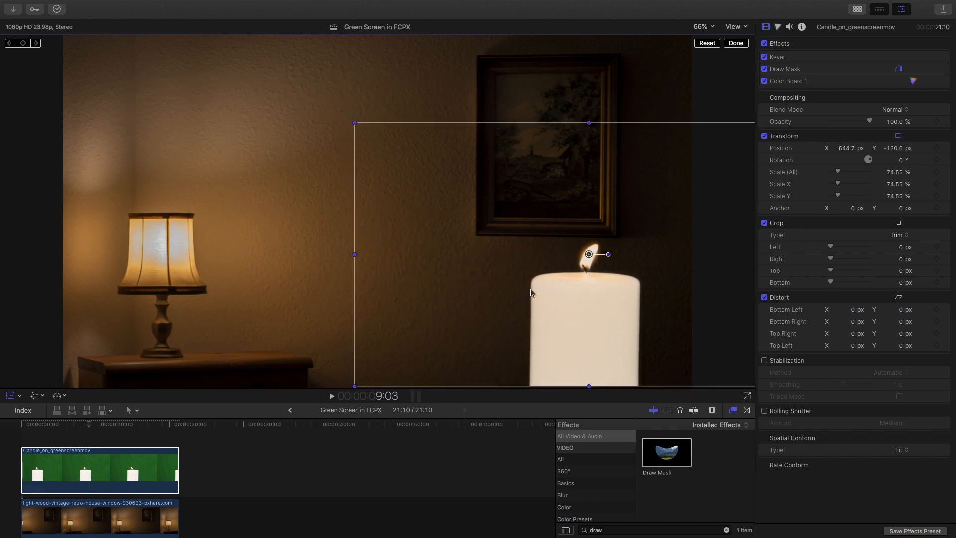
drag(589, 254, 579, 267)
drag(580, 266, 581, 266)
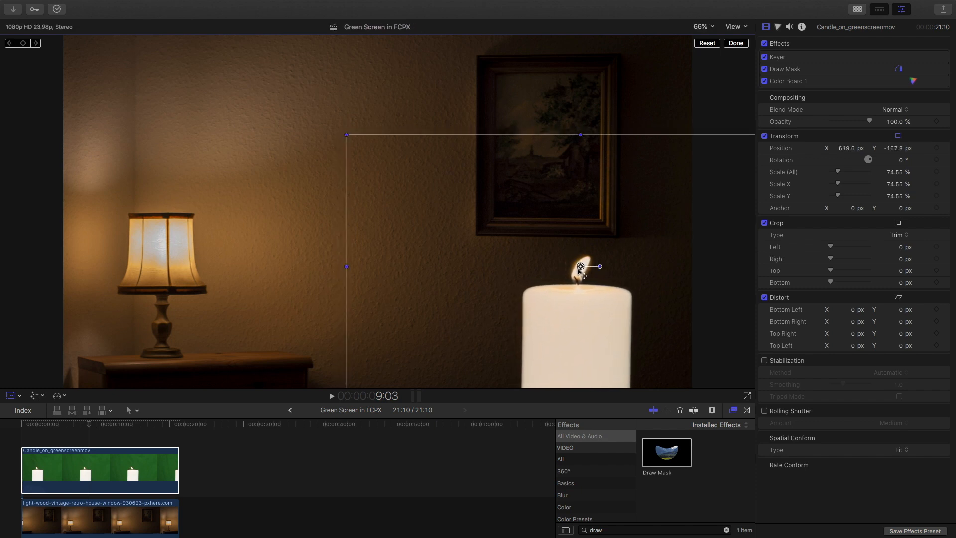
Finish transforming the candle clip and apply the Gaussian blur effect to it with an amount of 10.55
click(736, 44)
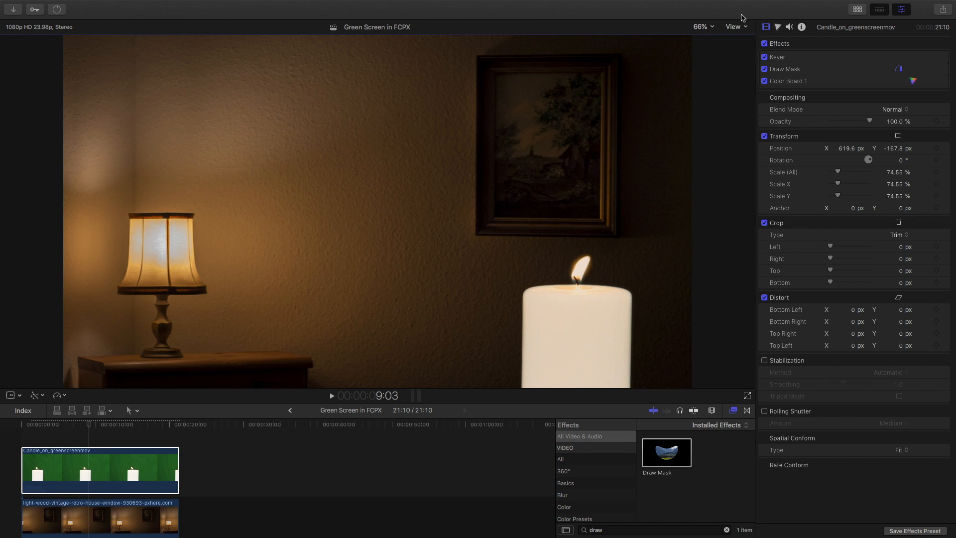
double_click(611, 526)
text(ga)
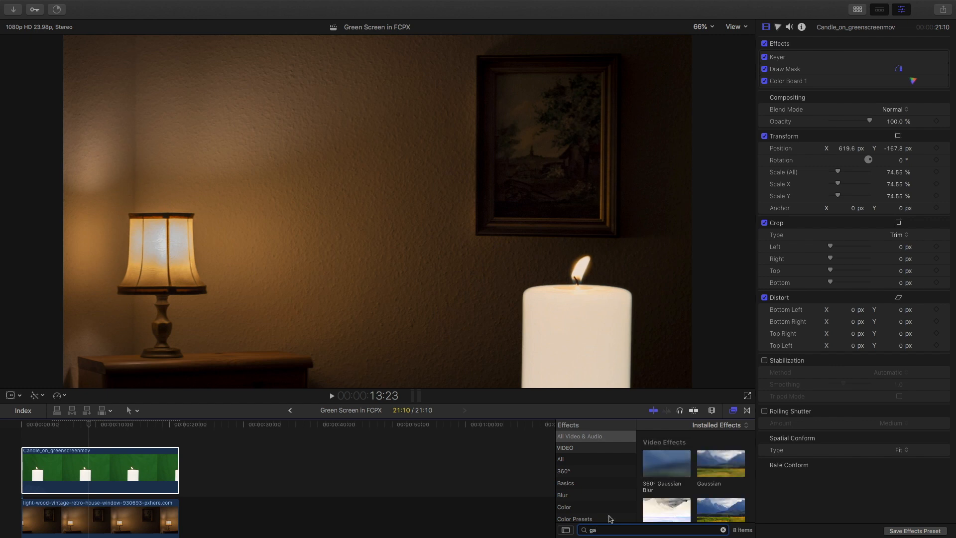
drag(721, 463, 100, 470)
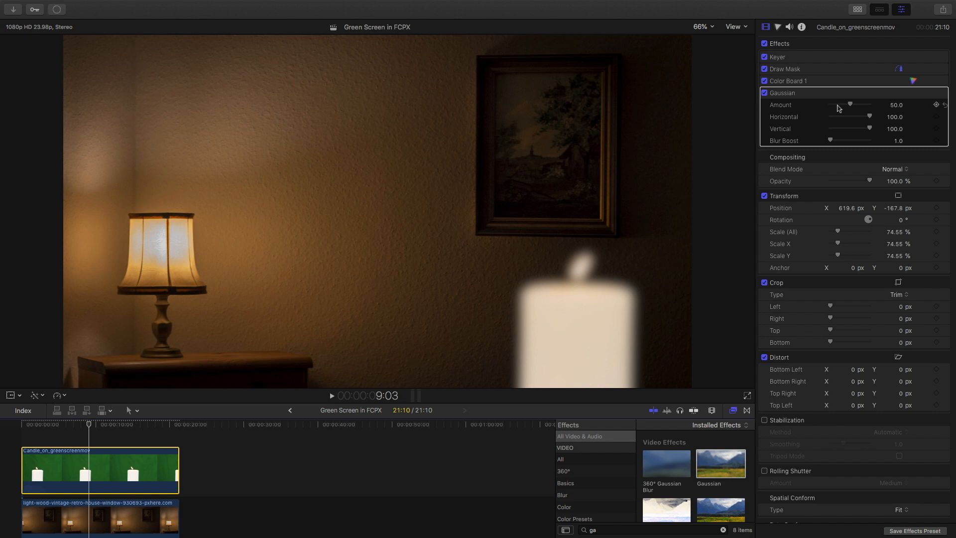
mouse_move(850, 105)
mouse_down()
mouse_move(863, 106)
mouse_move(840, 108)
mouse_up()
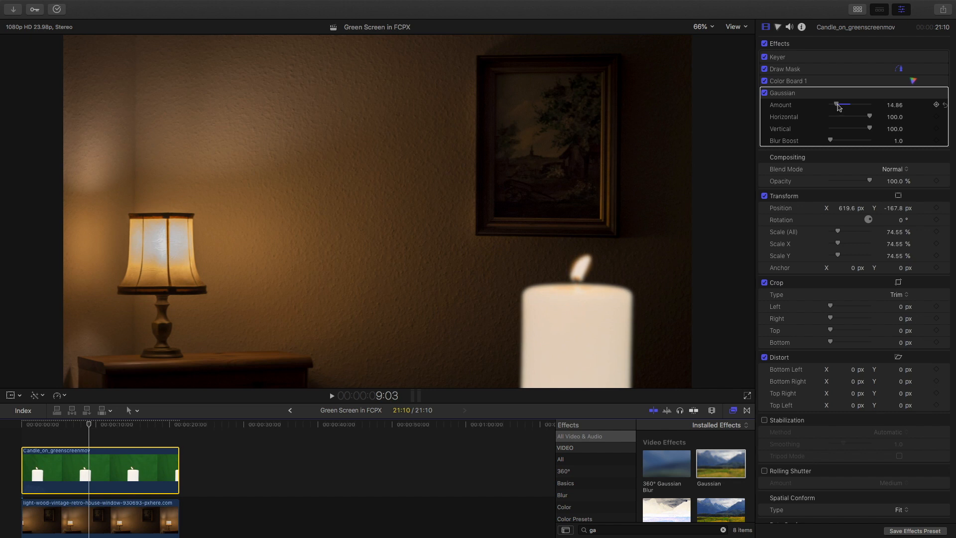
drag(839, 107, 838, 108)
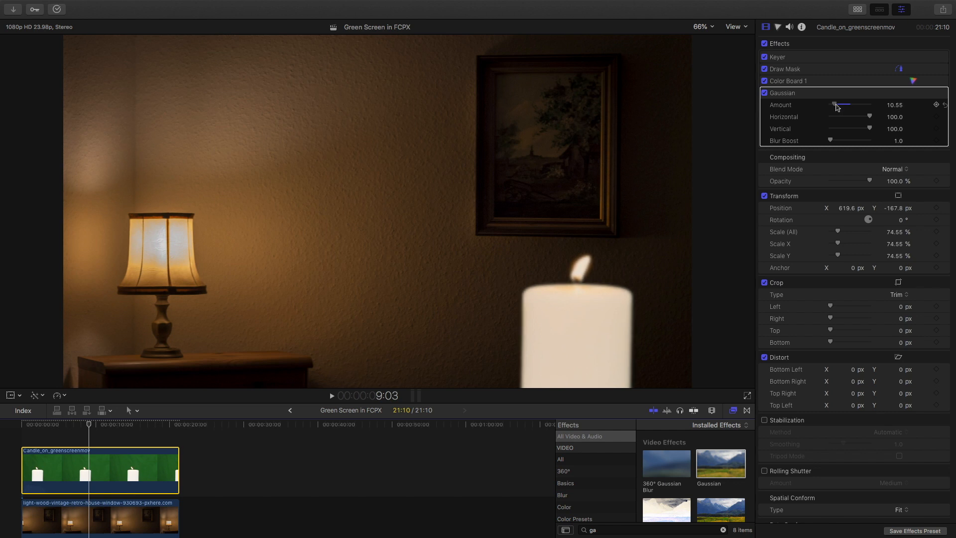
Lower the candle clip's master exposure to -71% on the Color Board
key(super+6)
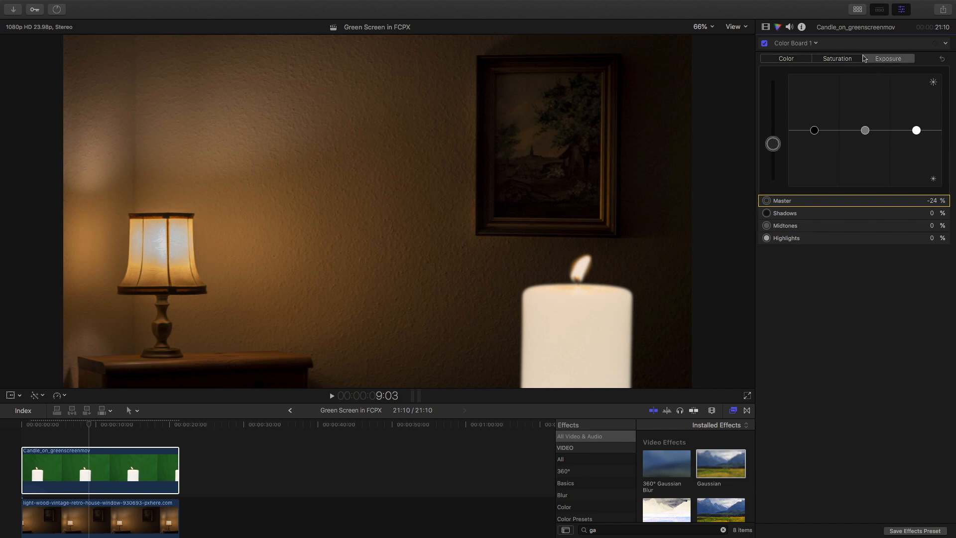
drag(773, 144, 773, 172)
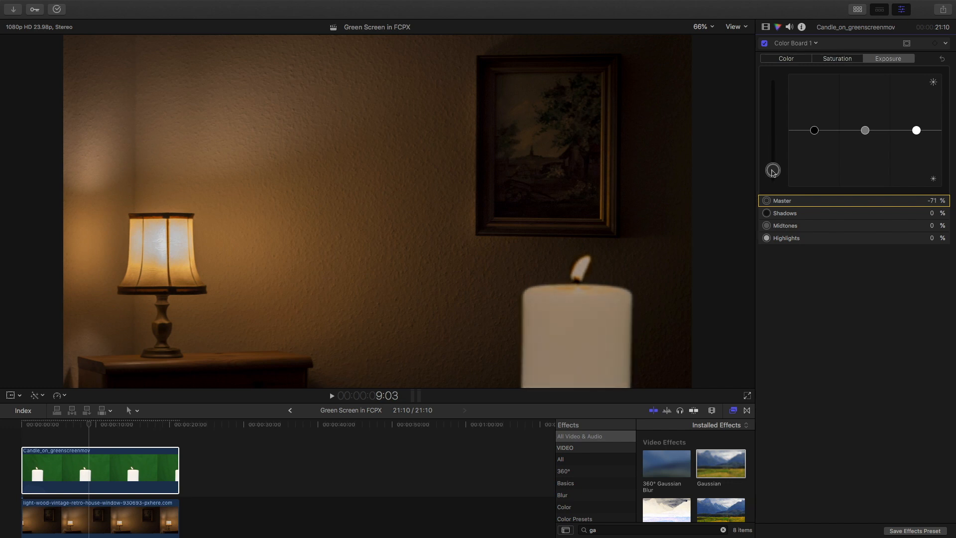